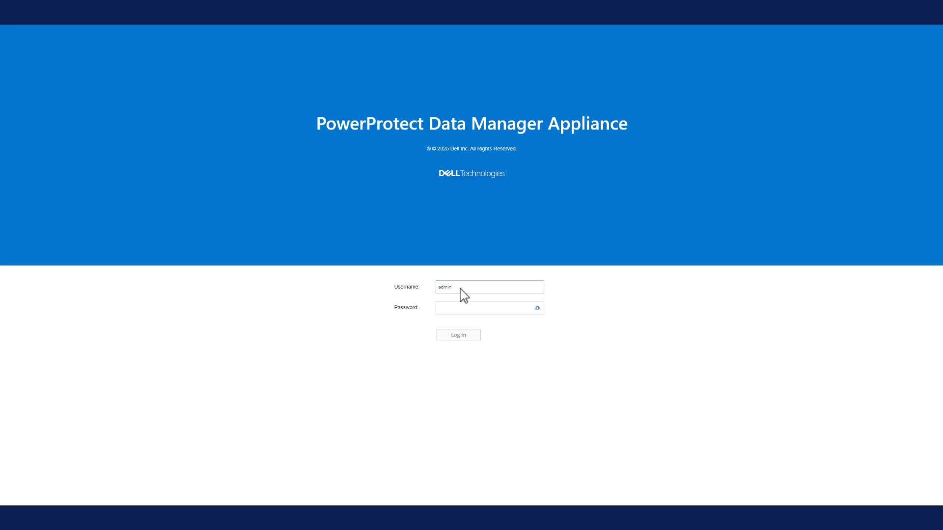
Enter the admin account's password, reveal it to check it, and log in to the appliance
{"action": "key", "text": "Tab"}
{"action": "type", "text": "••"}
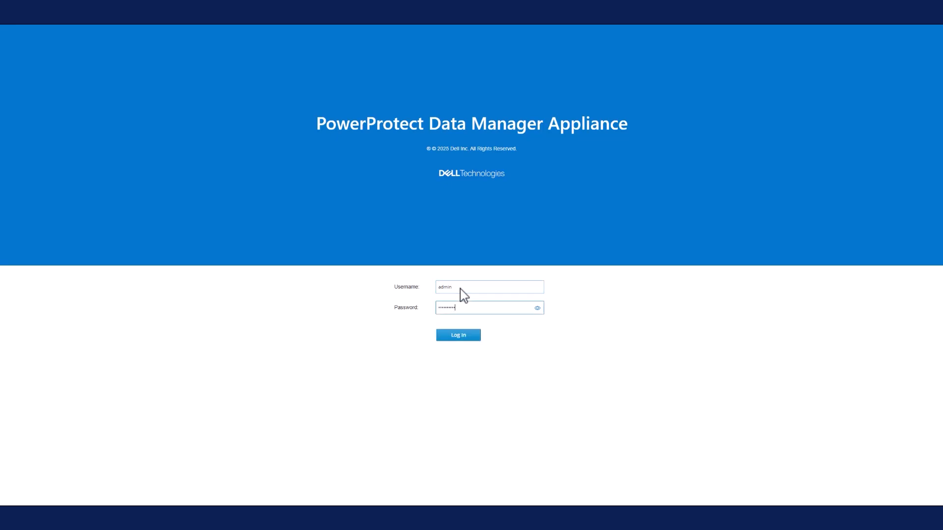
{"action": "type", "text": "••••"}
{"action": "left_click", "coordinate": [537, 308]}
{"action": "left_click", "coordinate": [457, 335]}
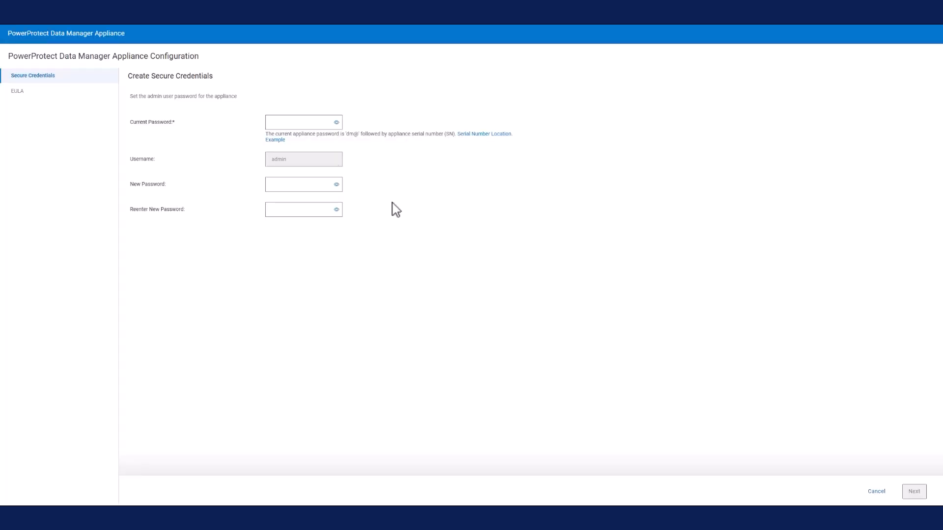
Enter the current appliance password in the secure credentials form and reveal it
{"action": "left_click", "coordinate": [284, 122]}
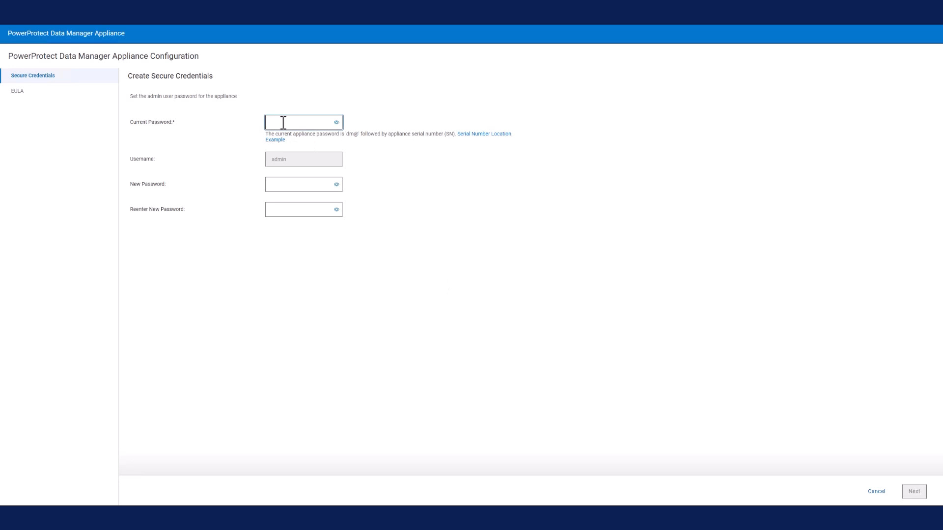
{"action": "type", "text": "•••••••••••"}
{"action": "left_click", "coordinate": [337, 122]}
Enter and re-enter the new admin password, reveal both entries, and continue to the license agreement
{"action": "left_click", "coordinate": [296, 208]}
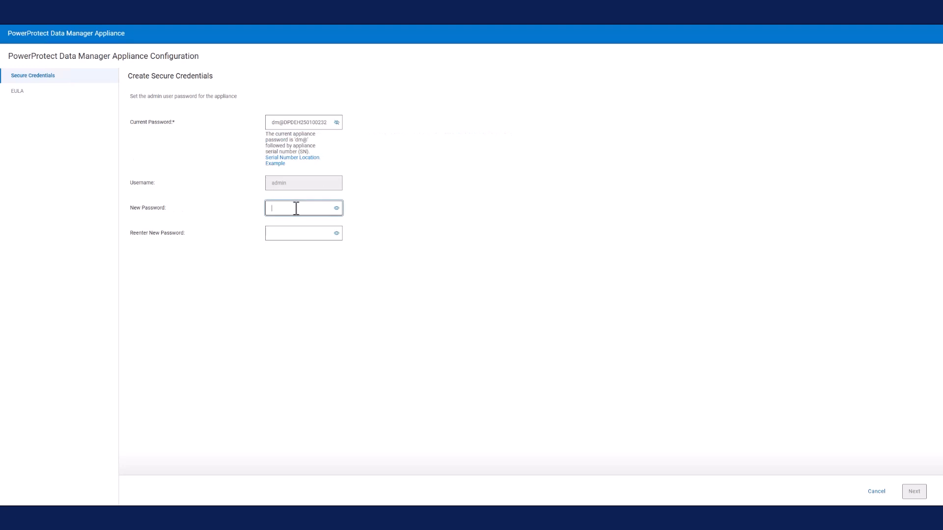
{"action": "type", "text": "••••!2345"}
{"action": "key", "text": "Tab"}
{"action": "type", "text": "Abcd!2345"}
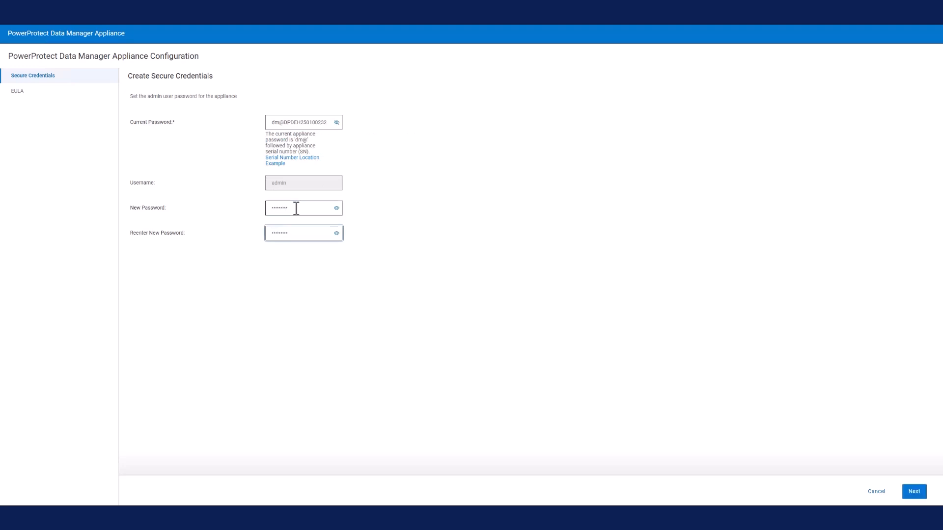
{"action": "left_click", "coordinate": [336, 208]}
{"action": "left_click", "coordinate": [337, 233]}
{"action": "left_click", "coordinate": [915, 493]}
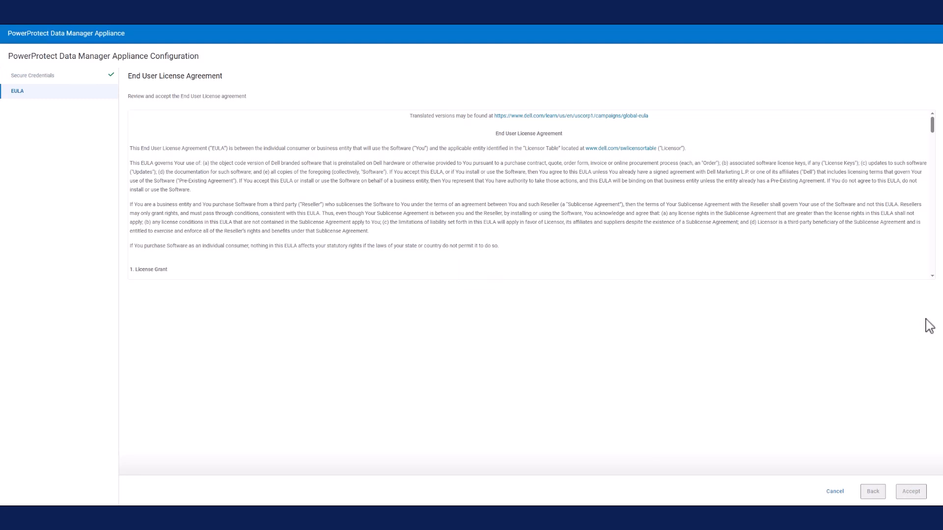
Read the End User License Agreement through to its end and accept it
{"action": "scroll", "coordinate": [935, 276], "scroll_direction": "down", "scroll_amount": 20}
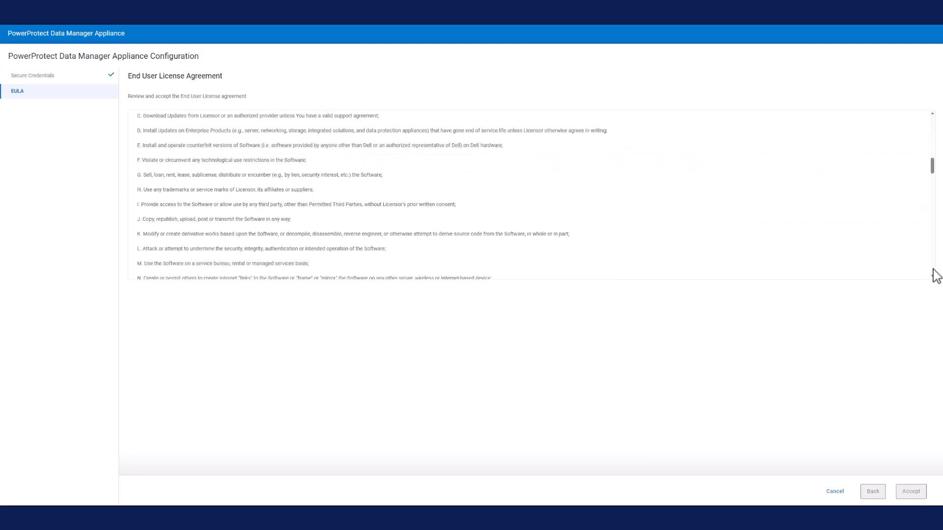
{"action": "scroll", "coordinate": [935, 278], "scroll_direction": "down", "scroll_amount": 2}
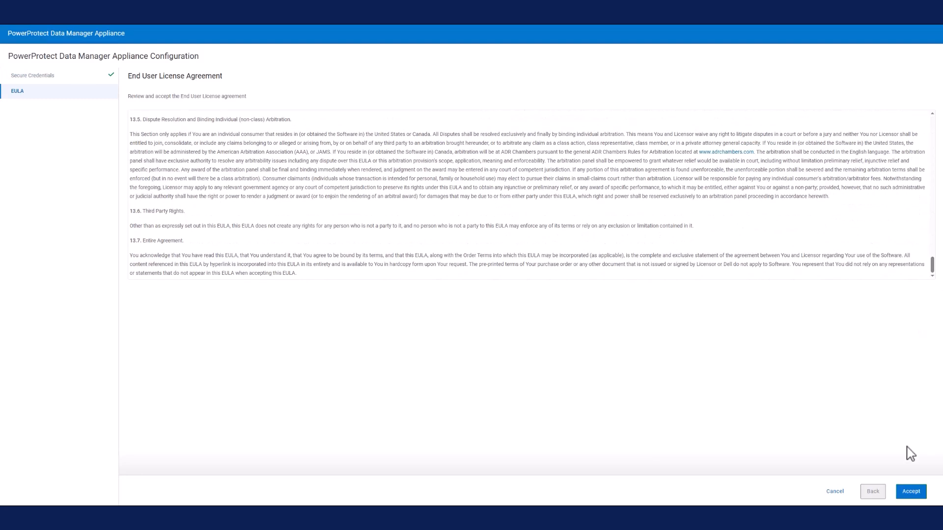
{"action": "left_click", "coordinate": [912, 493]}
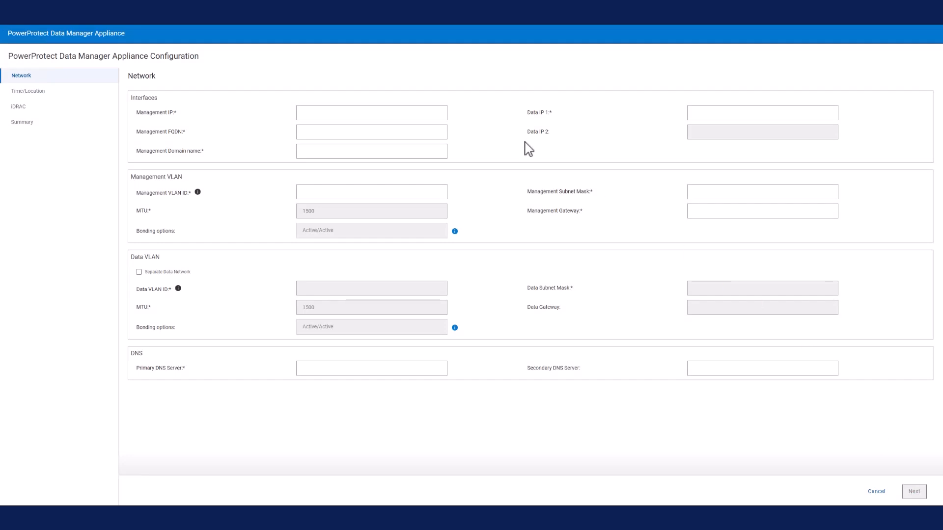
Set the management IP to 10.247.8.232 and the management FQDN to l1dpdhst232.hop.lab.emc.com
{"action": "left_click", "coordinate": [331, 113]}
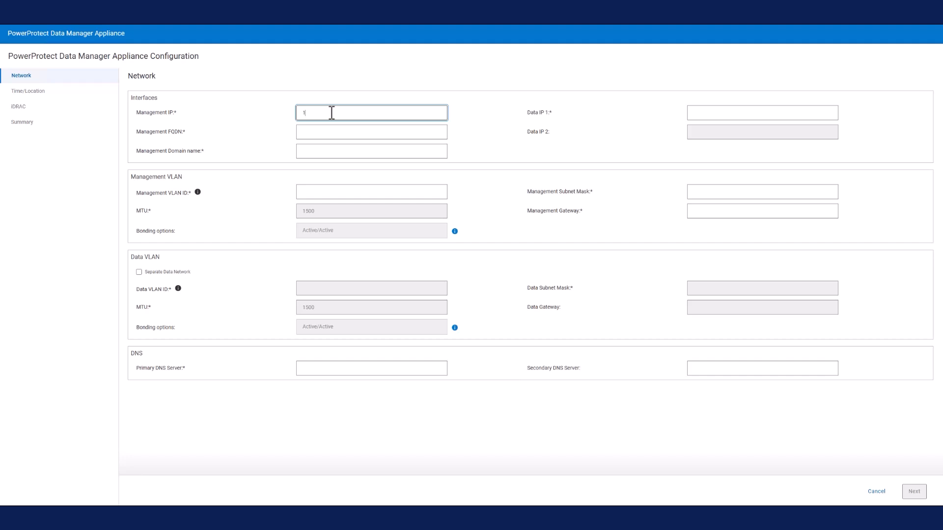
{"action": "type", "text": "10.247.8.232"}
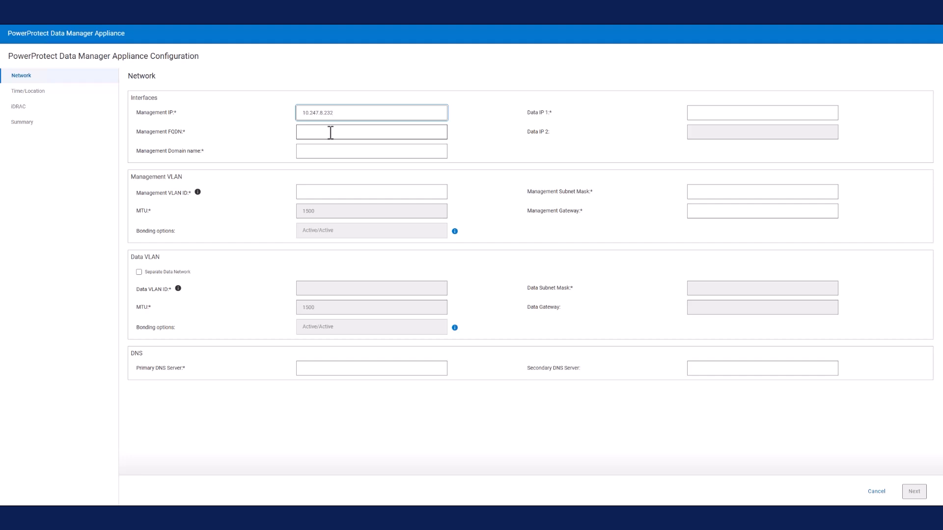
{"action": "left_click", "coordinate": [330, 133]}
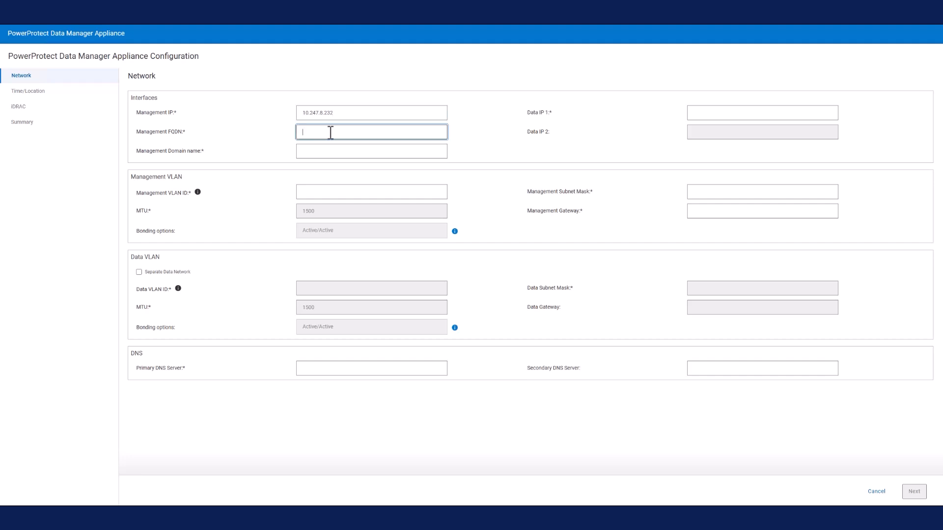
{"action": "type", "text": "l1dpdhst232.hop.lab.emc.com"}
Set the management domain name to hop.lab.emc.com and Data IP 1 to 10.247.8.233
{"action": "left_click", "coordinate": [343, 150]}
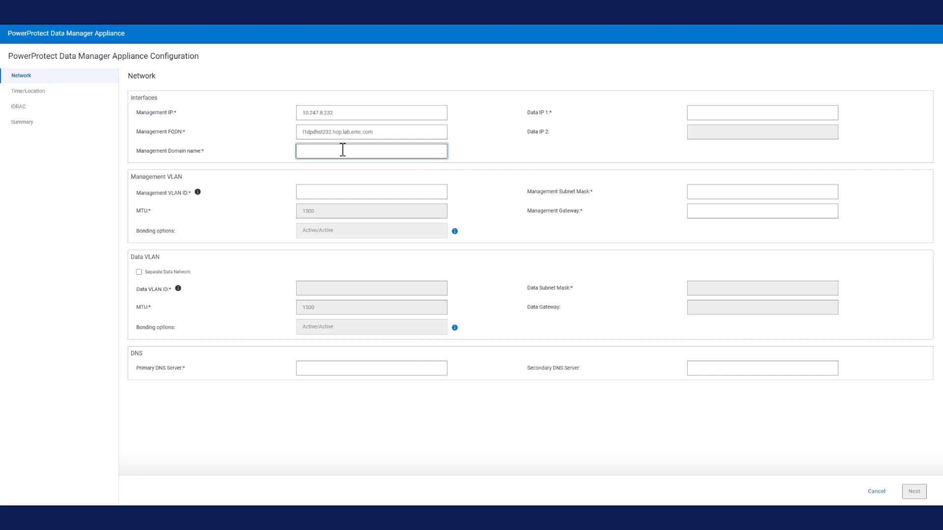
{"action": "type", "text": "hop.lab.emc.com"}
{"action": "left_click", "coordinate": [704, 112]}
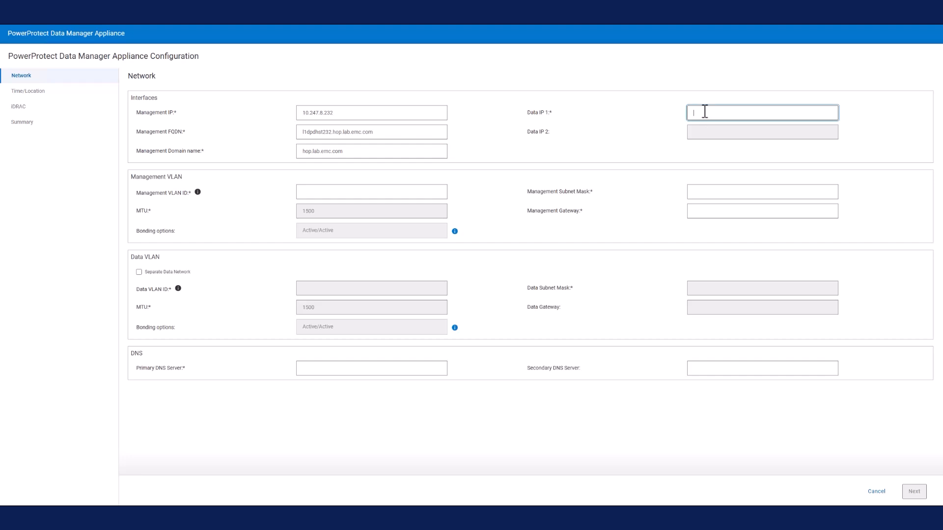
{"action": "type", "text": "10.247.8.233"}
Configure the management VLAN with ID 55, subnet mask 255.255.255.0 and gateway 10.247.8.1
{"action": "left_click", "coordinate": [348, 192]}
{"action": "type", "text": "55"}
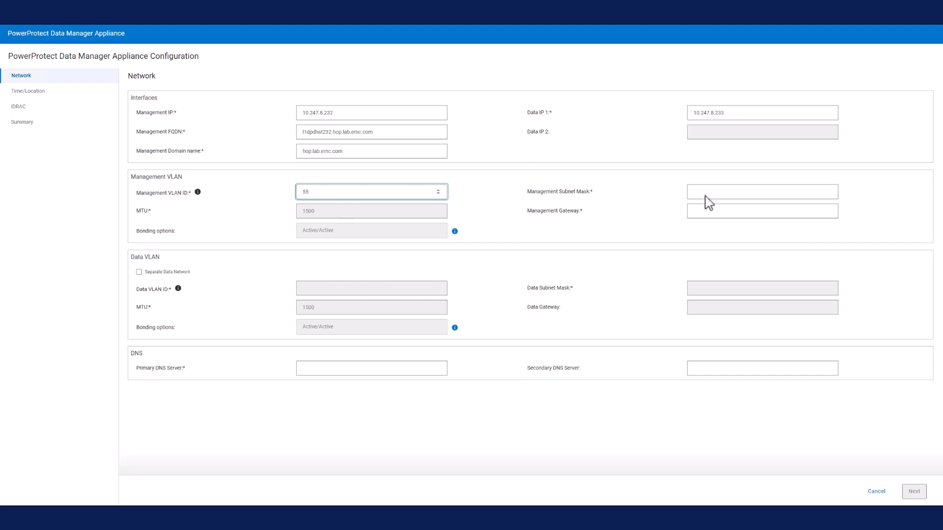
{"action": "left_click", "coordinate": [709, 191]}
{"action": "type", "text": "2"}
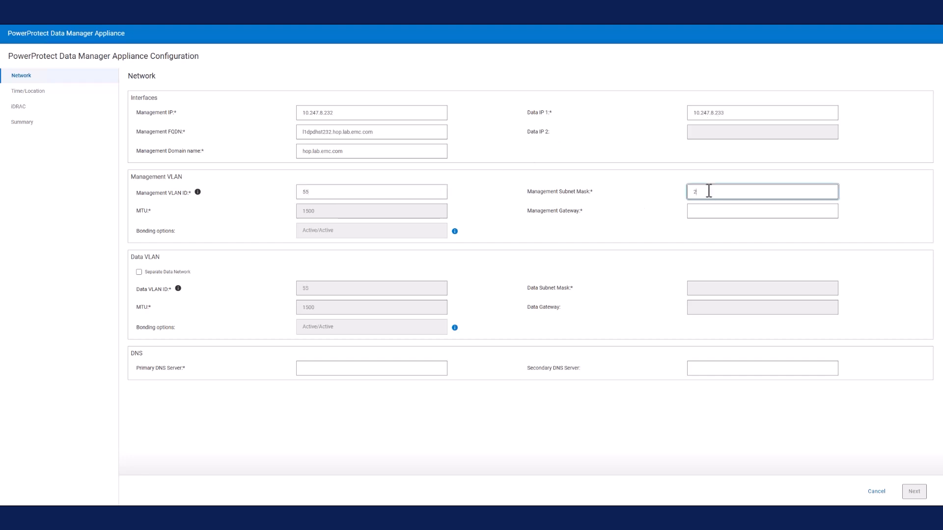
{"action": "type", "text": "55.255.255.0"}
{"action": "left_click", "coordinate": [713, 210]}
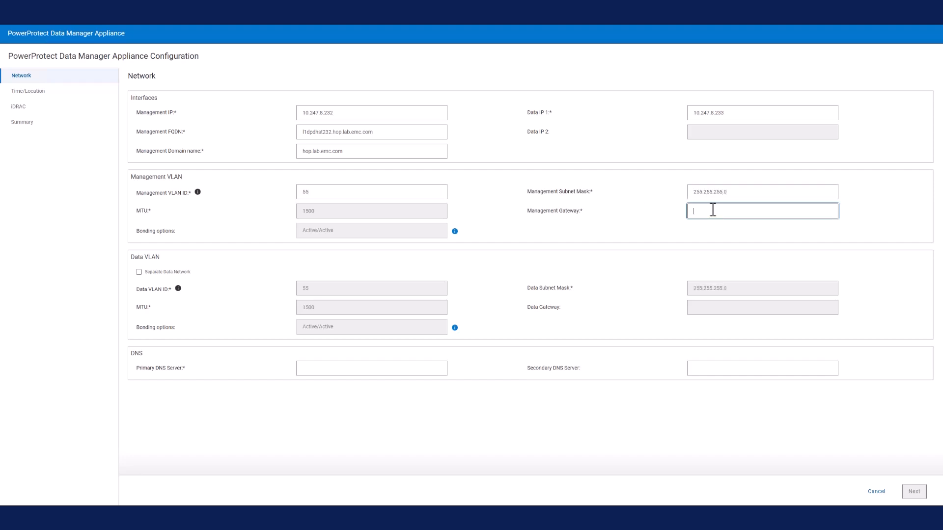
{"action": "type", "text": "10.247.8.1"}
Set the primary DNS server to 10.244.53.108 and continue to the time and location settings
{"action": "left_click", "coordinate": [360, 369]}
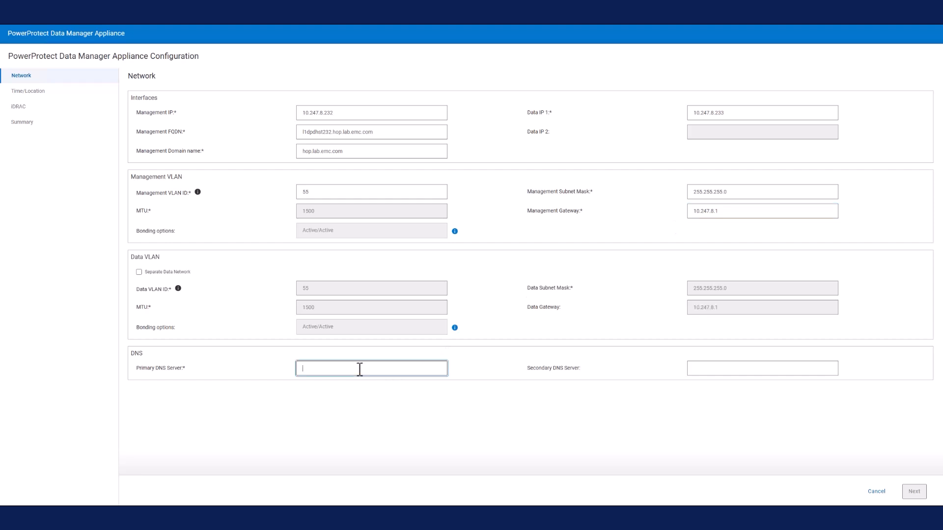
{"action": "type", "text": "10.244.53.108"}
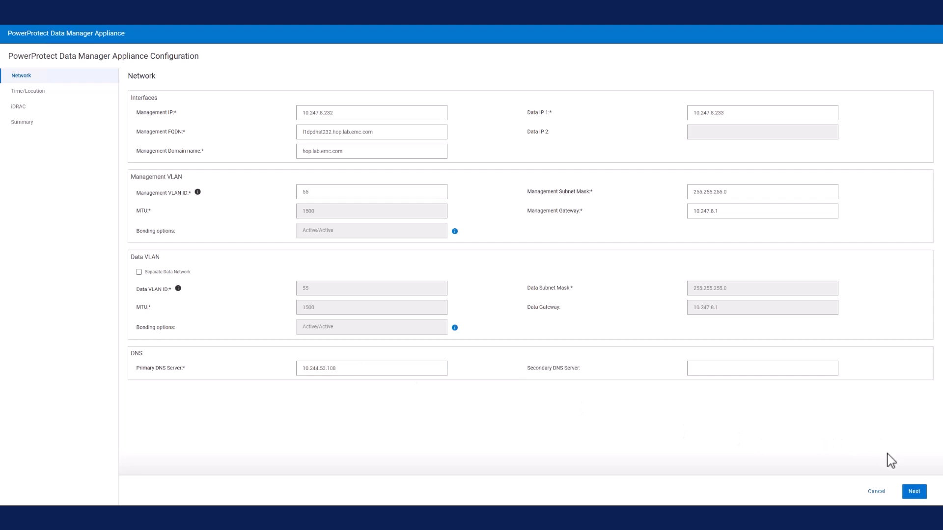
{"action": "left_click", "coordinate": [914, 492]}
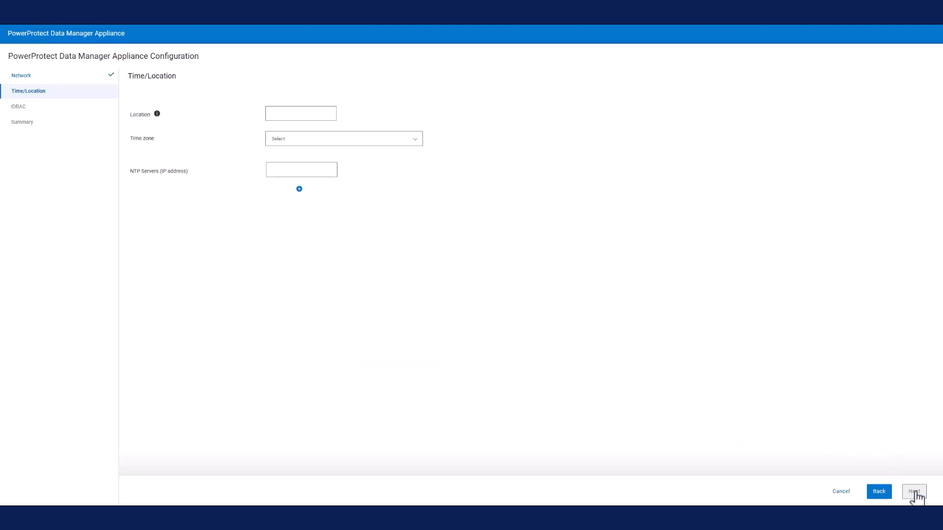
Set the location to Hop Lab 1 and the time zone to (UTC-05:00) Eastern Time (US & Canada)
{"action": "left_click", "coordinate": [306, 112]}
{"action": "type", "text": "H"}
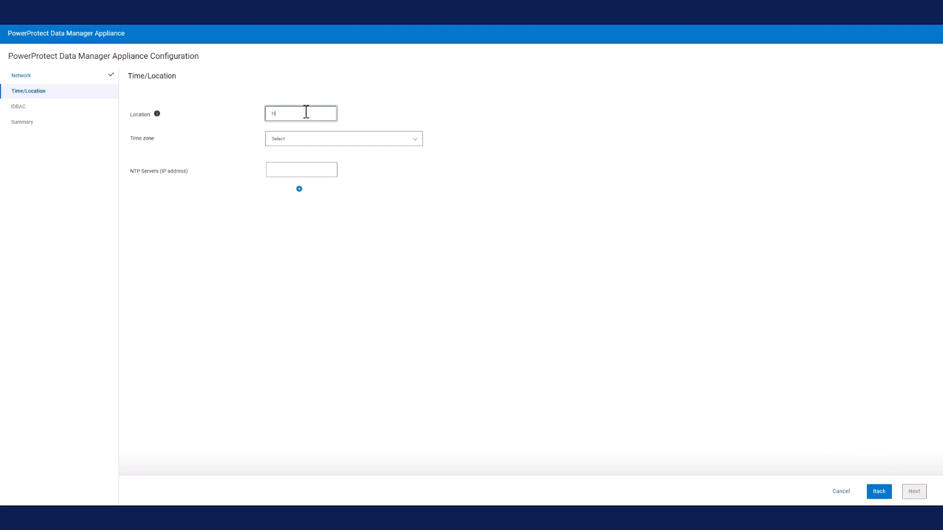
{"action": "type", "text": "op Lab 1"}
{"action": "left_click", "coordinate": [415, 141]}
{"action": "scroll", "coordinate": [400, 314], "scroll_direction": "down", "scroll_amount": 1}
{"action": "left_click", "coordinate": [398, 320]}
Set the NTP server to 10.228.254.152 and continue to the iDRAC settings
{"action": "left_click", "coordinate": [295, 170]}
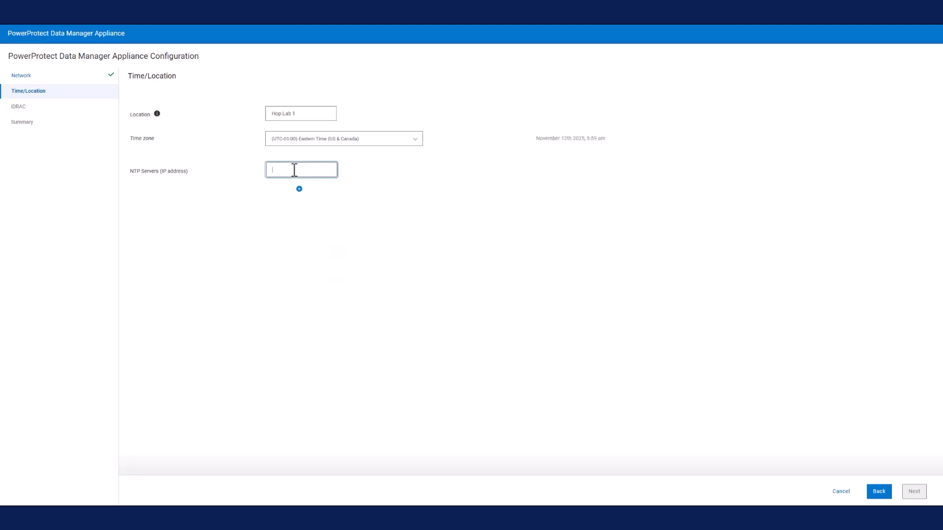
{"action": "type", "text": "10.228.254.152"}
{"action": "left_click", "coordinate": [914, 491]}
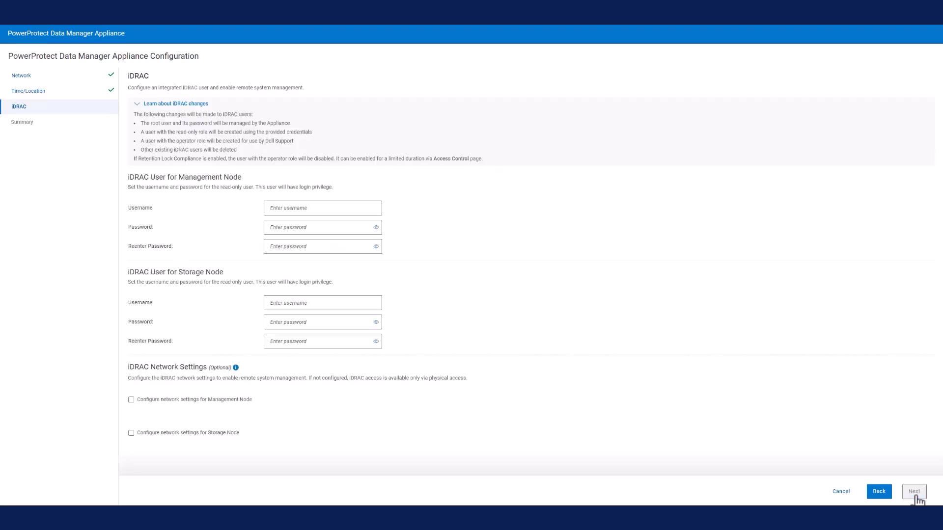
Set the management node's iDRAC username to idrac_user and enter and re-enter its password
{"action": "left_click", "coordinate": [310, 208]}
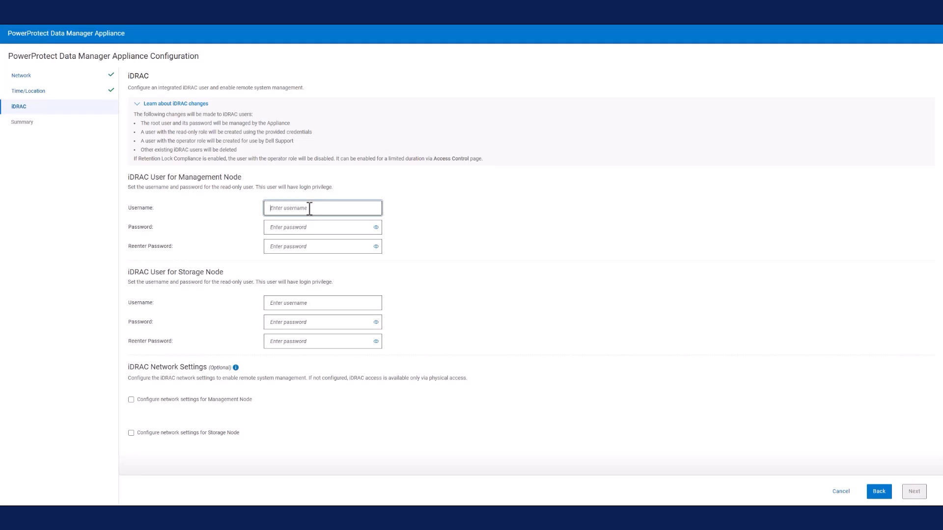
{"action": "type", "text": "idrac_user"}
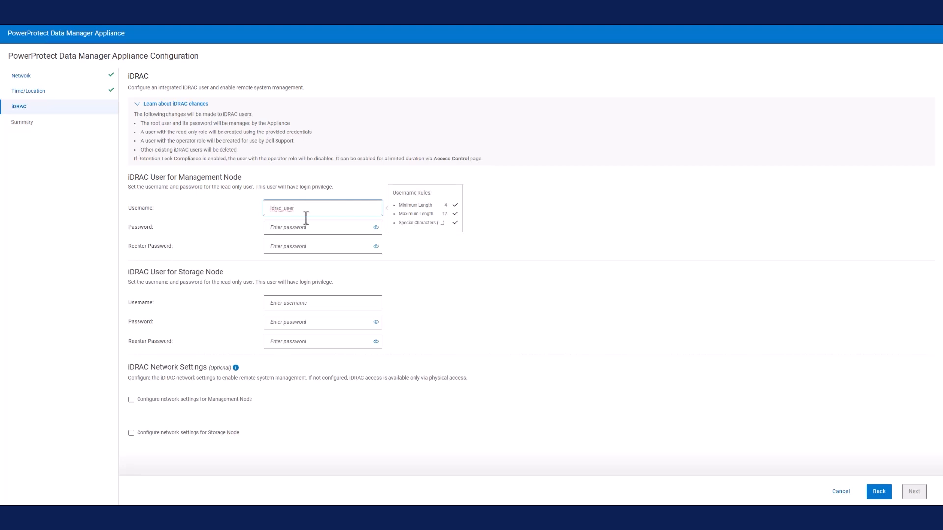
{"action": "left_click", "coordinate": [306, 227]}
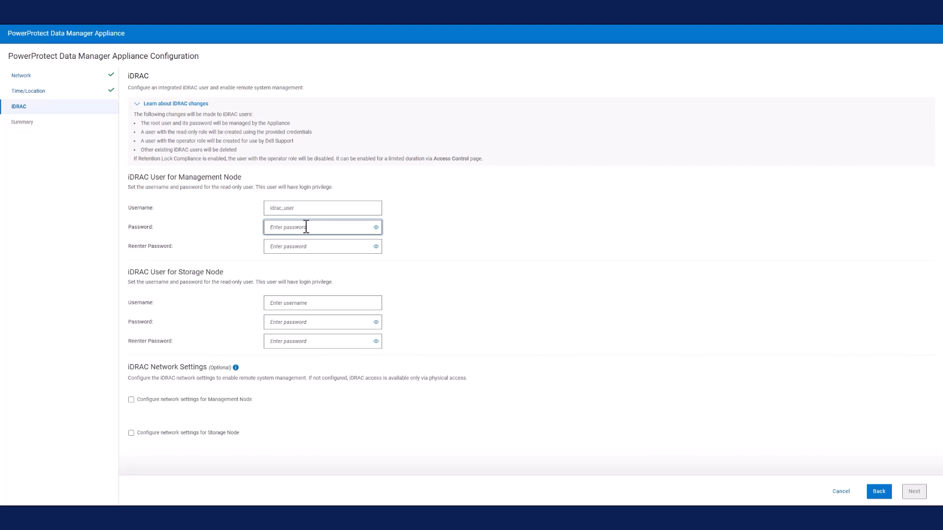
{"action": "type", "text": "Passw0rd!"}
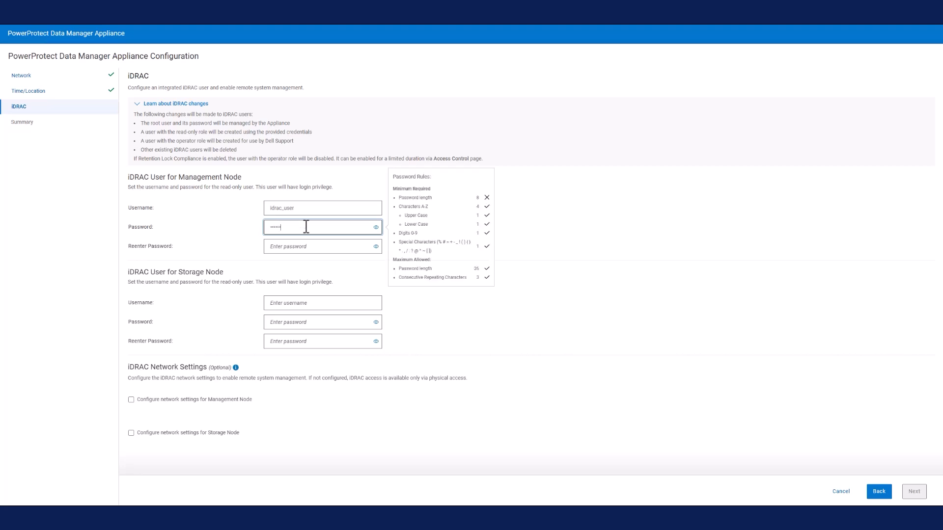
{"action": "key", "text": "Tab"}
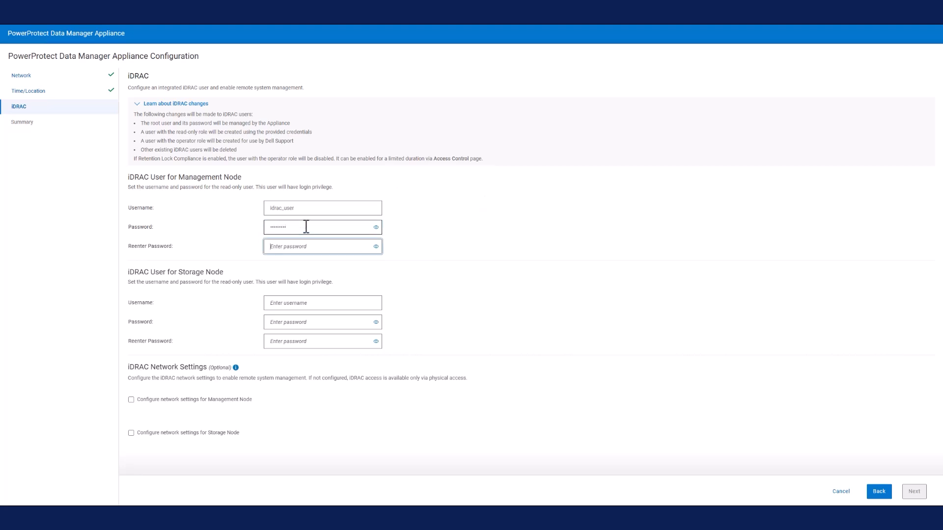
{"action": "type", "text": "Passw0rd!"}
Set the storage node's iDRAC username to idrac_user, enter its password twice, and continue to the summary
{"action": "left_click", "coordinate": [294, 303]}
{"action": "type", "text": "idrac_user"}
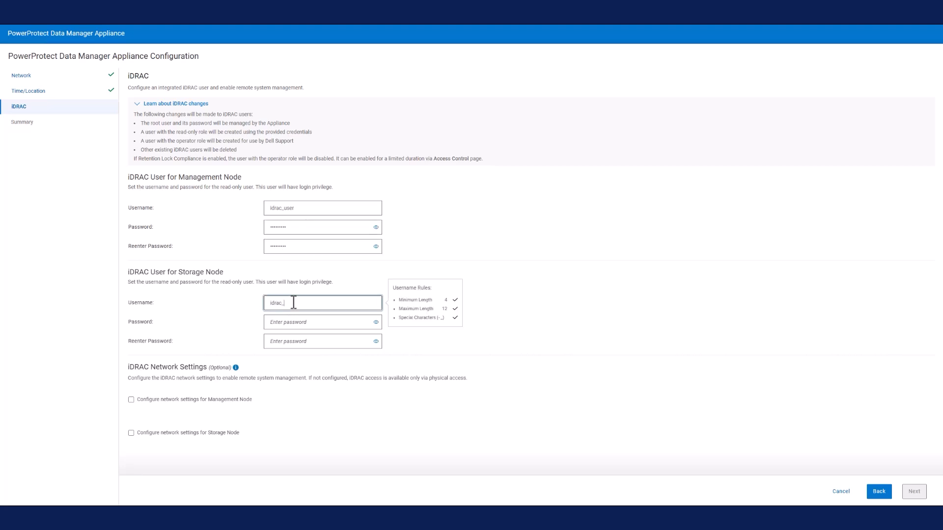
{"action": "left_click", "coordinate": [304, 325]}
{"action": "type", "text": "Passw0rd!"}
{"action": "key", "text": "Tab"}
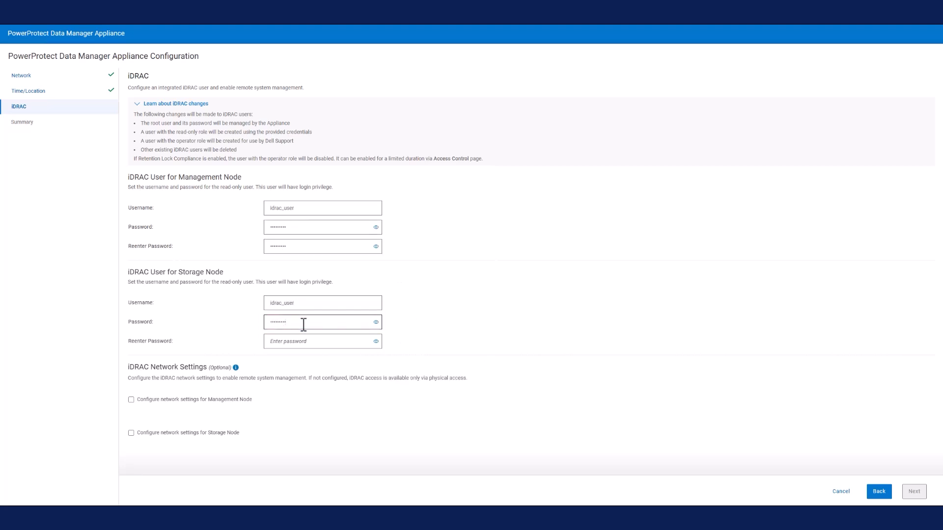
{"action": "type", "text": "Passw0rd!"}
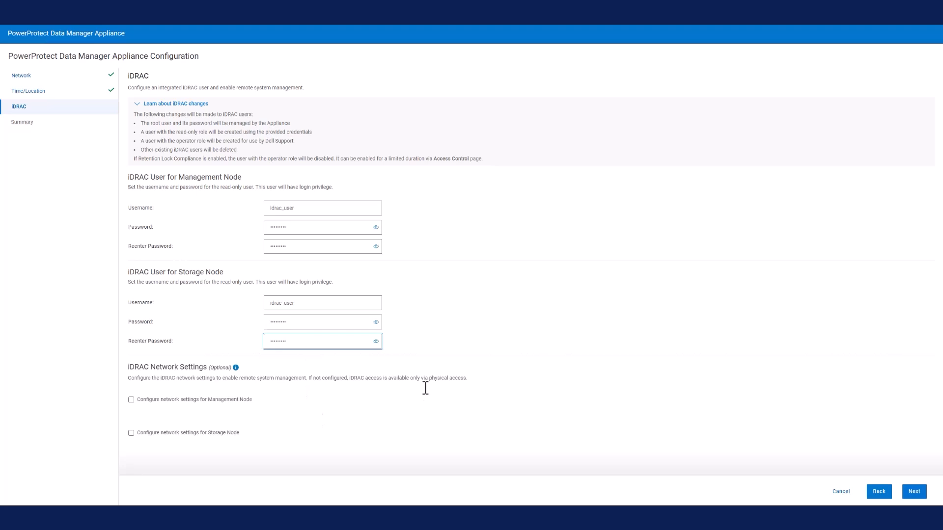
{"action": "left_click", "coordinate": [914, 493]}
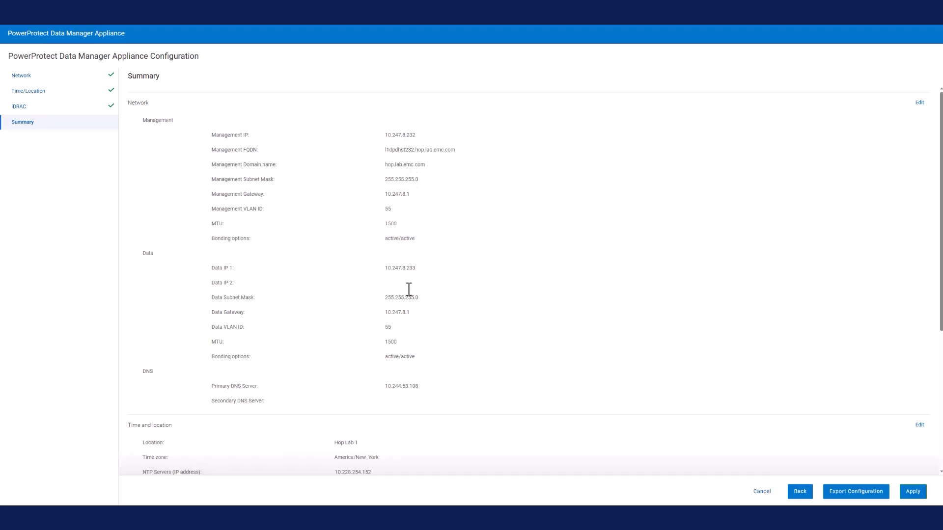
Review the configuration summary, apply the configuration, and show the details of its progress
{"action": "scroll", "coordinate": [477, 342], "scroll_direction": "down", "scroll_amount": 5}
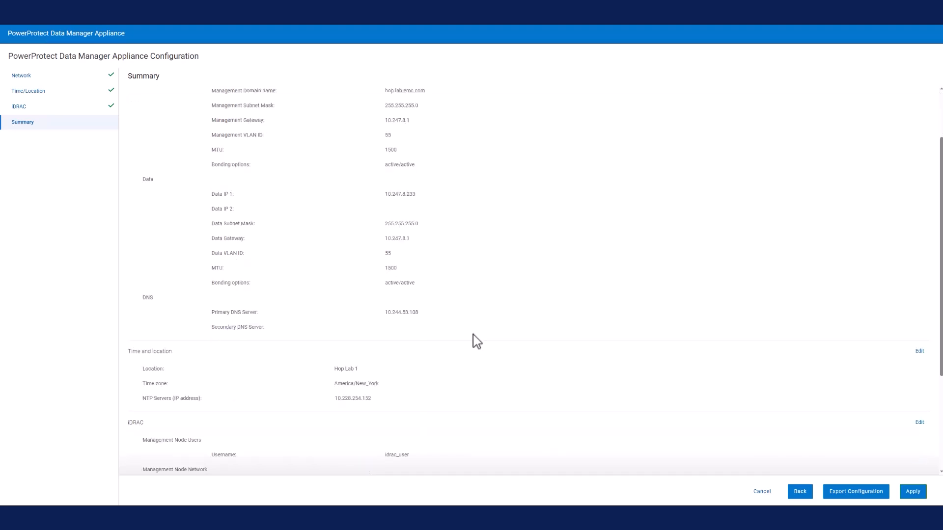
{"action": "left_click", "coordinate": [913, 491]}
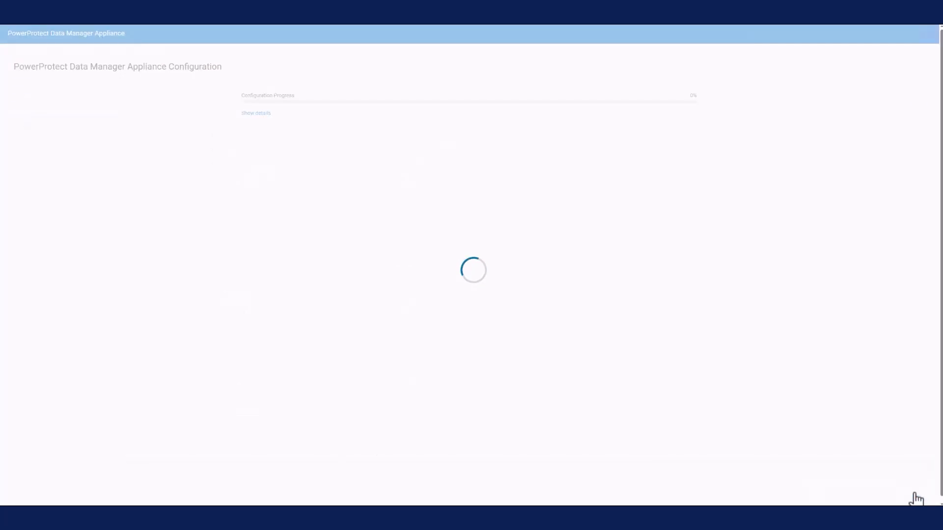
{"action": "left_click", "coordinate": [260, 114]}
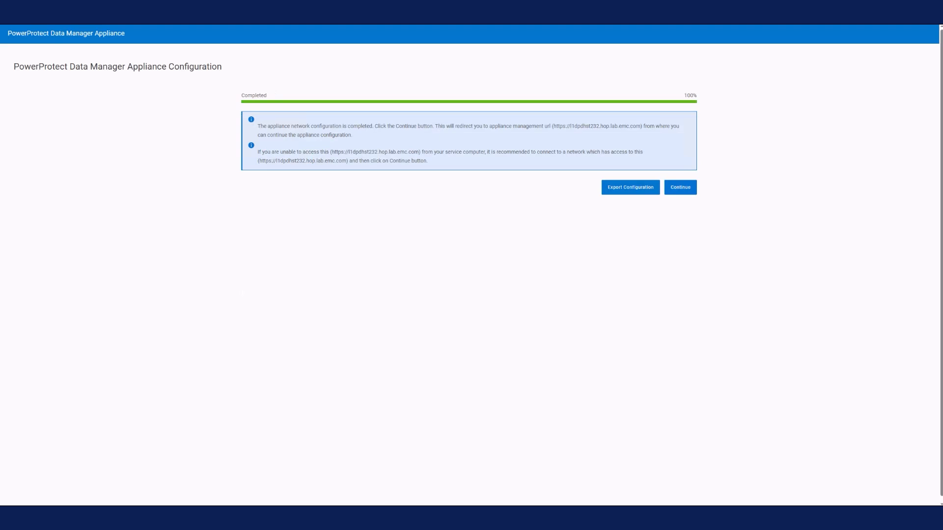
Continue to the appliance management URL and log in as admin with the account password
{"action": "left_click", "coordinate": [680, 189]}
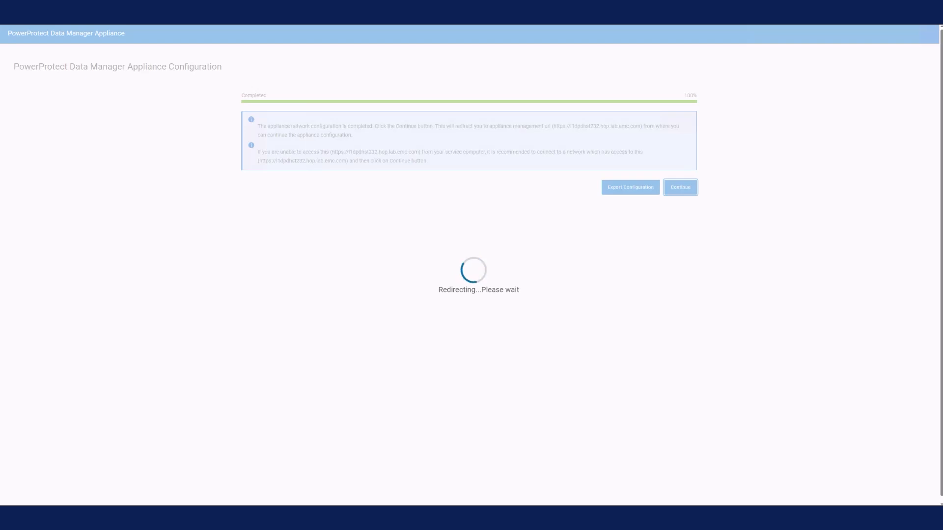
{"action": "type", "text": "admin"}
{"action": "key", "text": "Tab"}
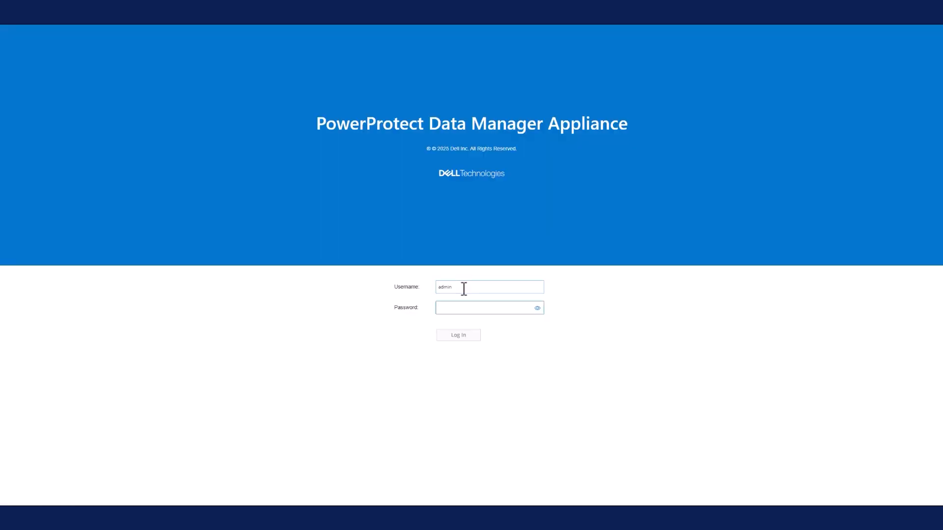
{"action": "type", "text": "****"}
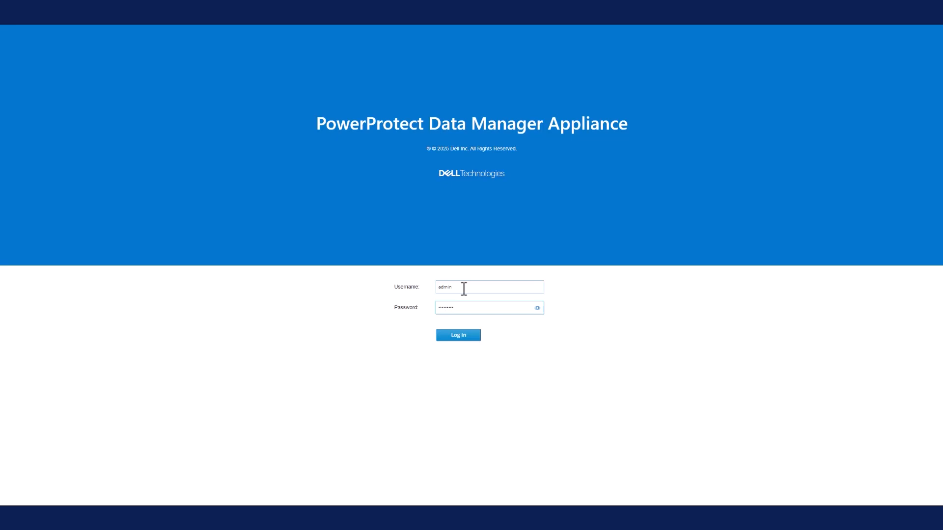
{"action": "left_click", "coordinate": [463, 337]}
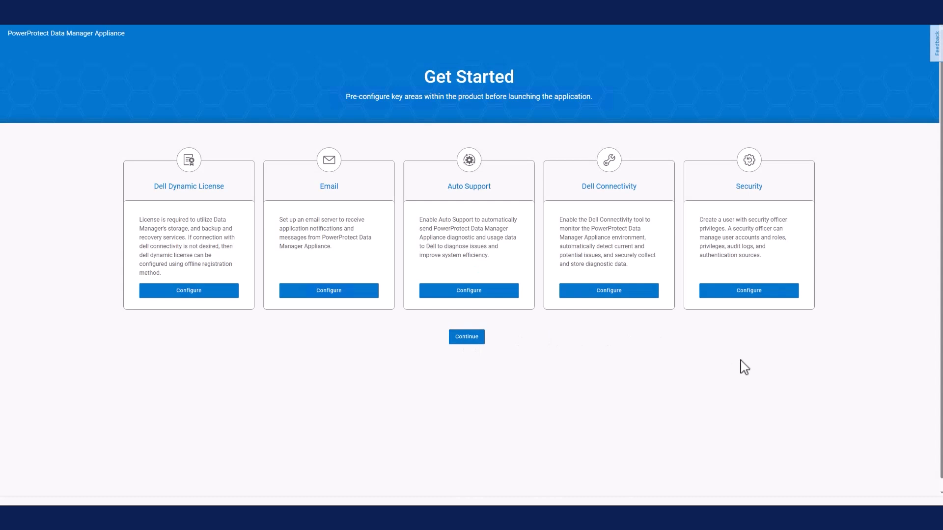
Start configuring a local Security Officer and enter the officer's first name, last name and email address
{"action": "left_click", "coordinate": [751, 295]}
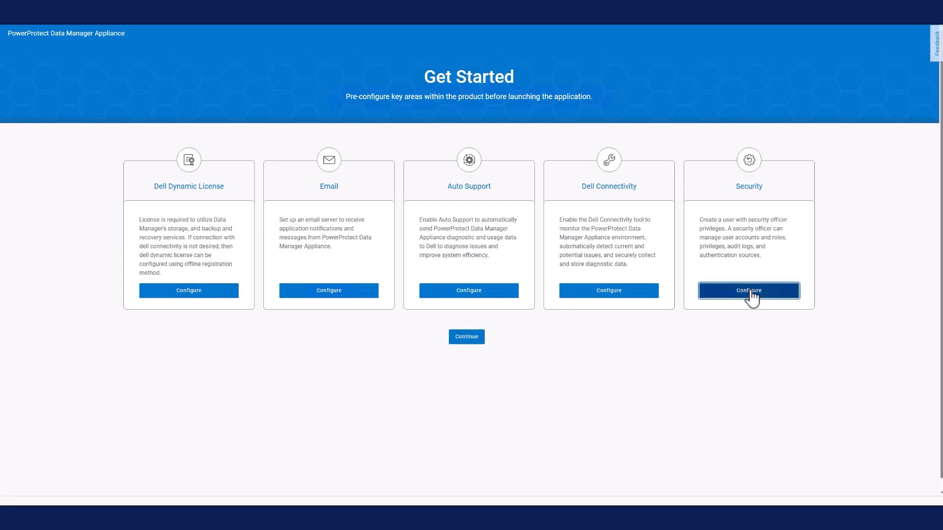
{"action": "left_click", "coordinate": [344, 195]}
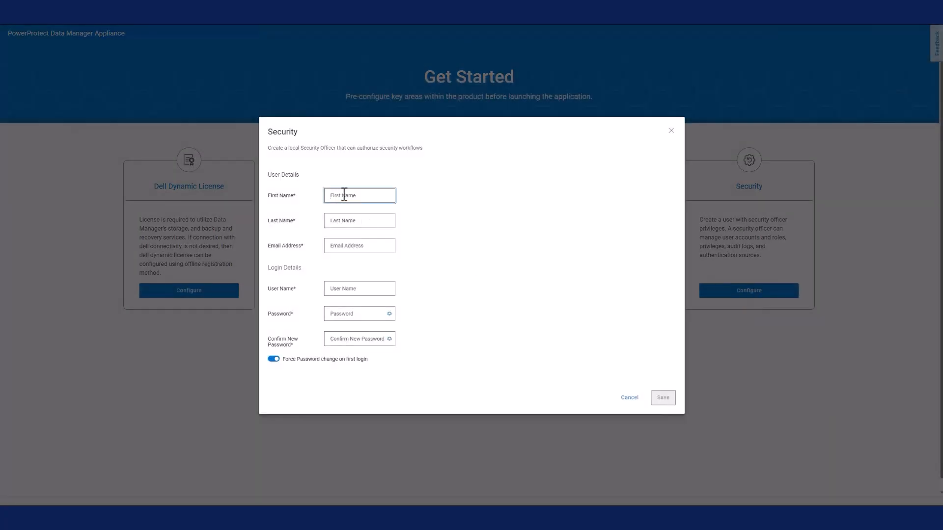
{"action": "type", "text": "Jon"}
{"action": "left_click", "coordinate": [346, 221]}
{"action": "type", "text": "Smith"}
{"action": "left_click", "coordinate": [347, 246]}
Set the Security Officer's user name to sec_user and enter and confirm the password
{"action": "left_click", "coordinate": [358, 289]}
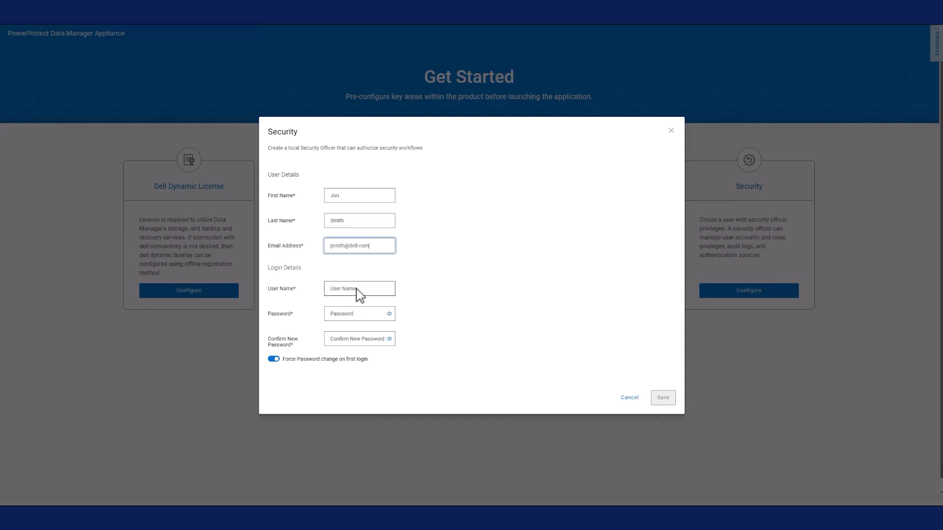
{"action": "type", "text": "sec_user"}
{"action": "left_click", "coordinate": [351, 313]}
{"action": "type", "text": "*********"}
{"action": "key", "text": "Tab"}
{"action": "type", "text": "*********"}
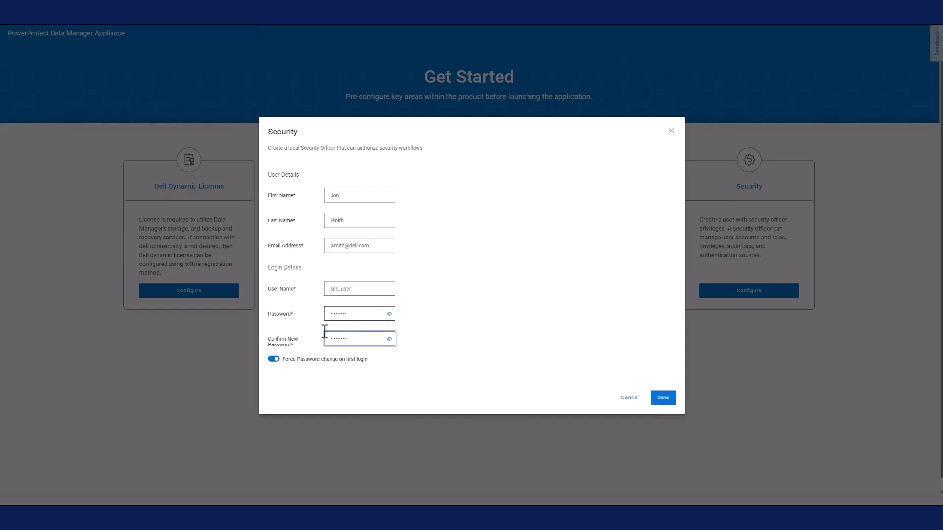
Turn off the forced password change on first login, save the Security Officer, and continue past the Get Started page
{"action": "left_click", "coordinate": [273, 359]}
{"action": "left_click", "coordinate": [664, 397]}
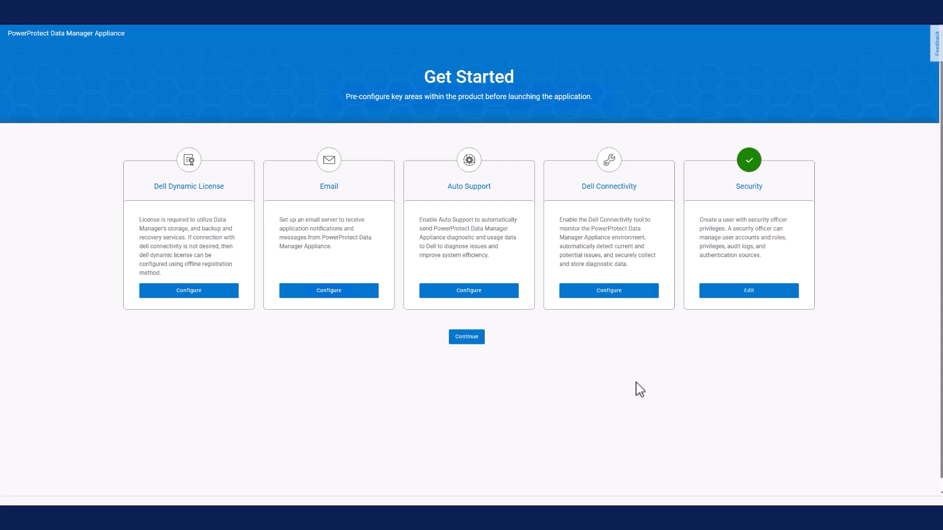
{"action": "left_click", "coordinate": [468, 338]}
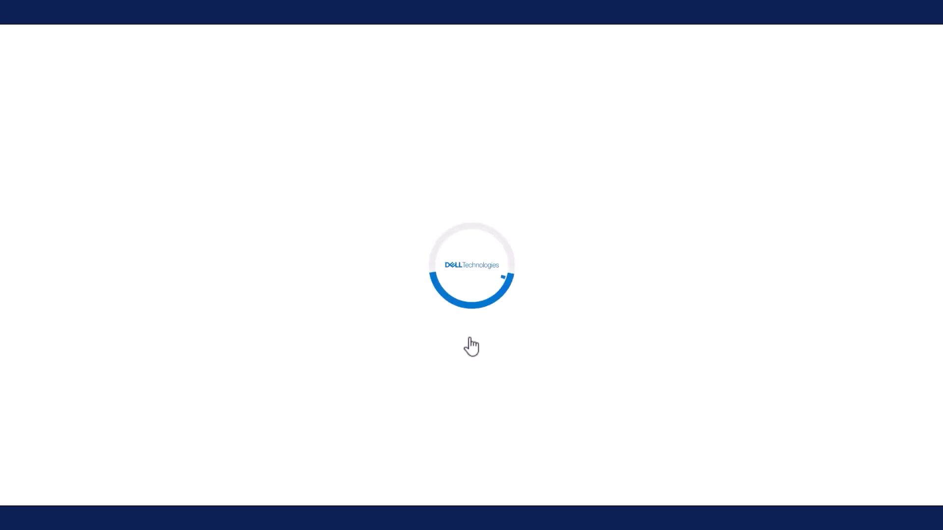